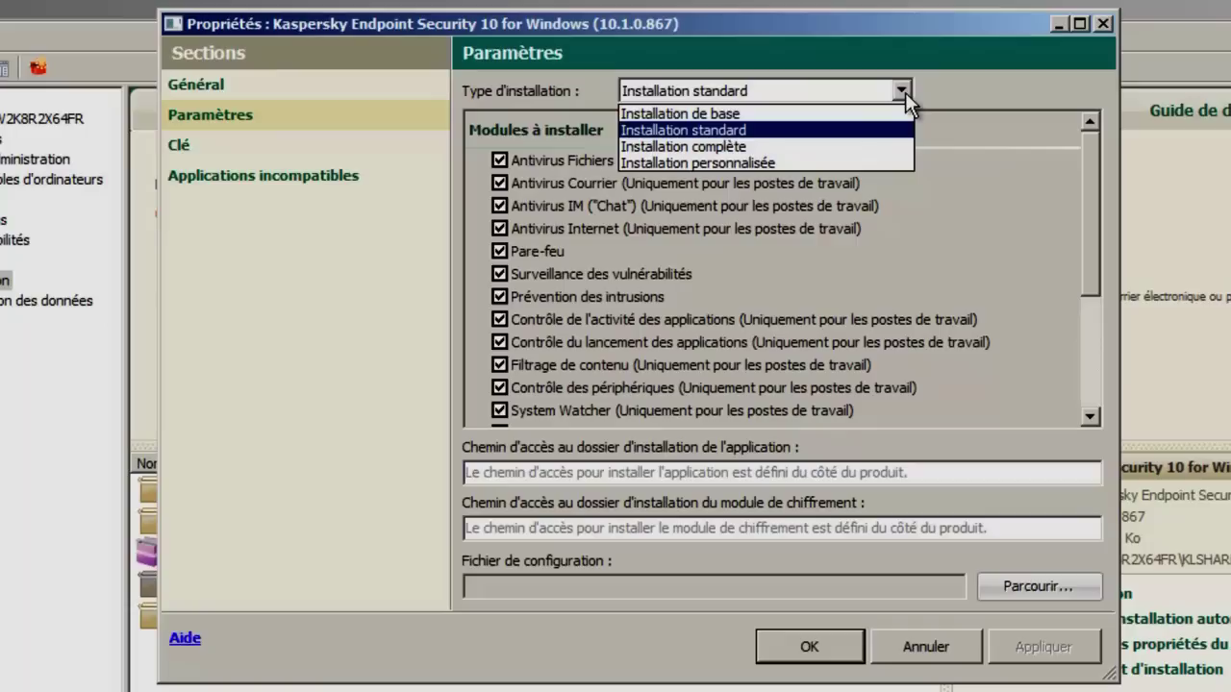
- Keep the standard installation type for the Kaspersky Endpoint Security 10 package and confirm its properties
left_click(996, 195)
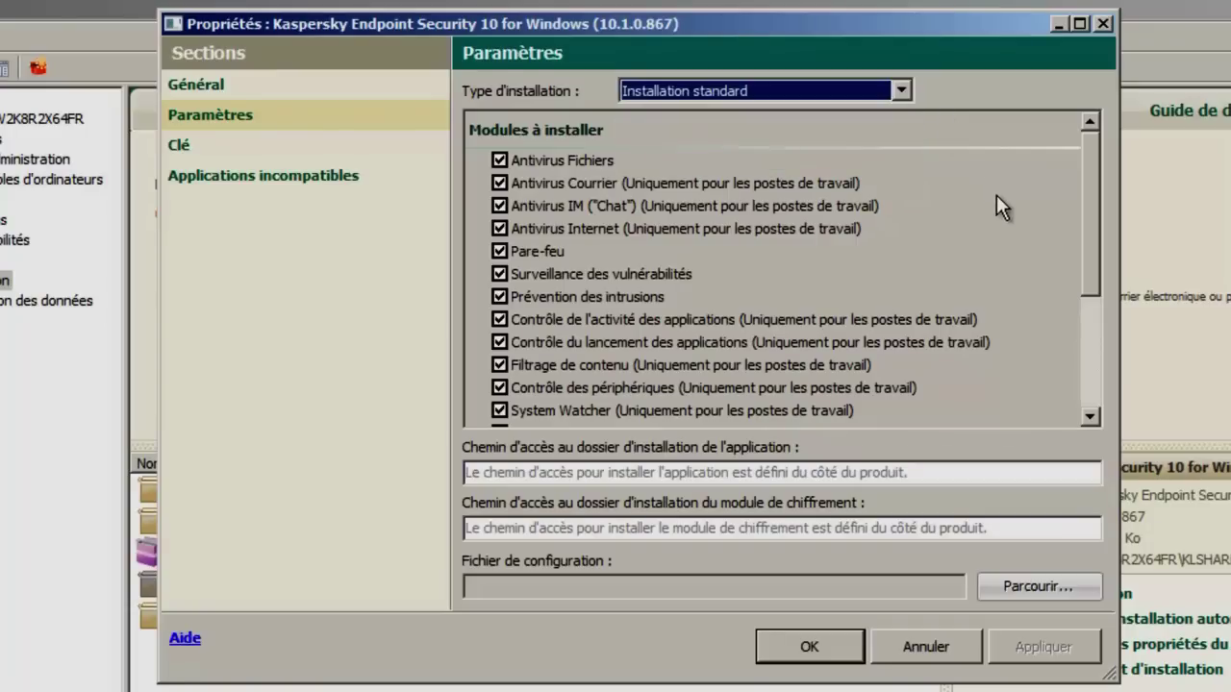
left_click(806, 650)
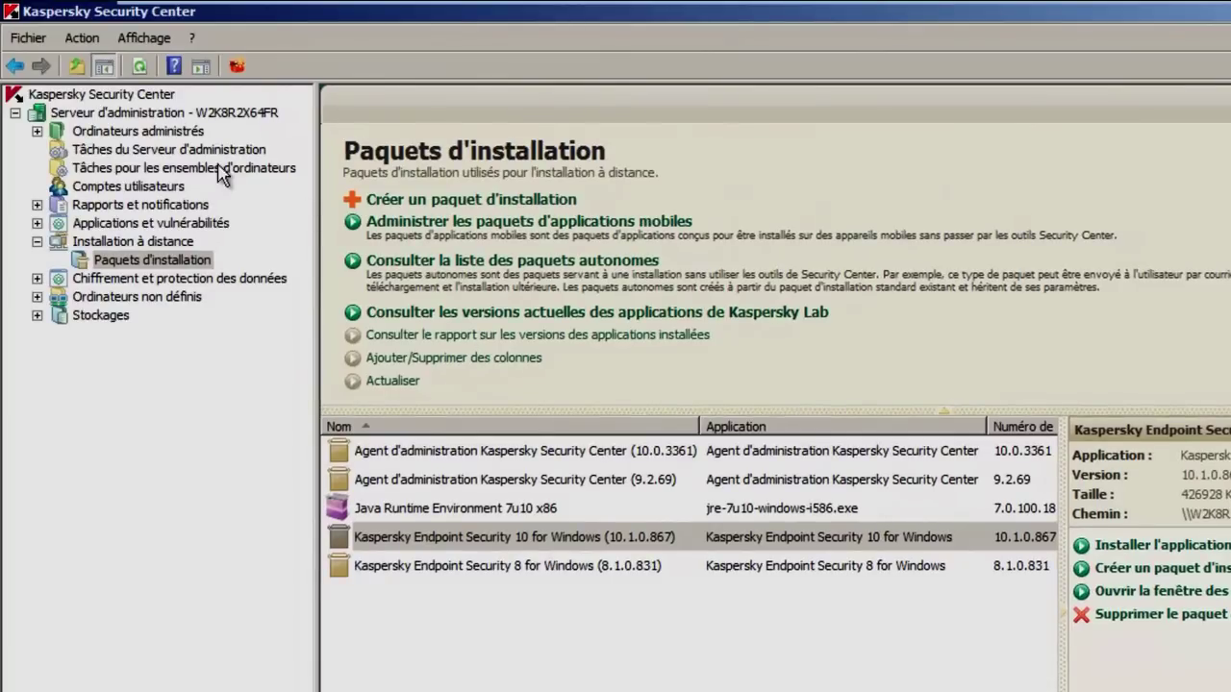
- Enable automatic installation of Kaspersky Endpoint Security 10 (10.1.0.867) and the administration agent (10.0.3361) for the managed computers group
right_click(102, 137)
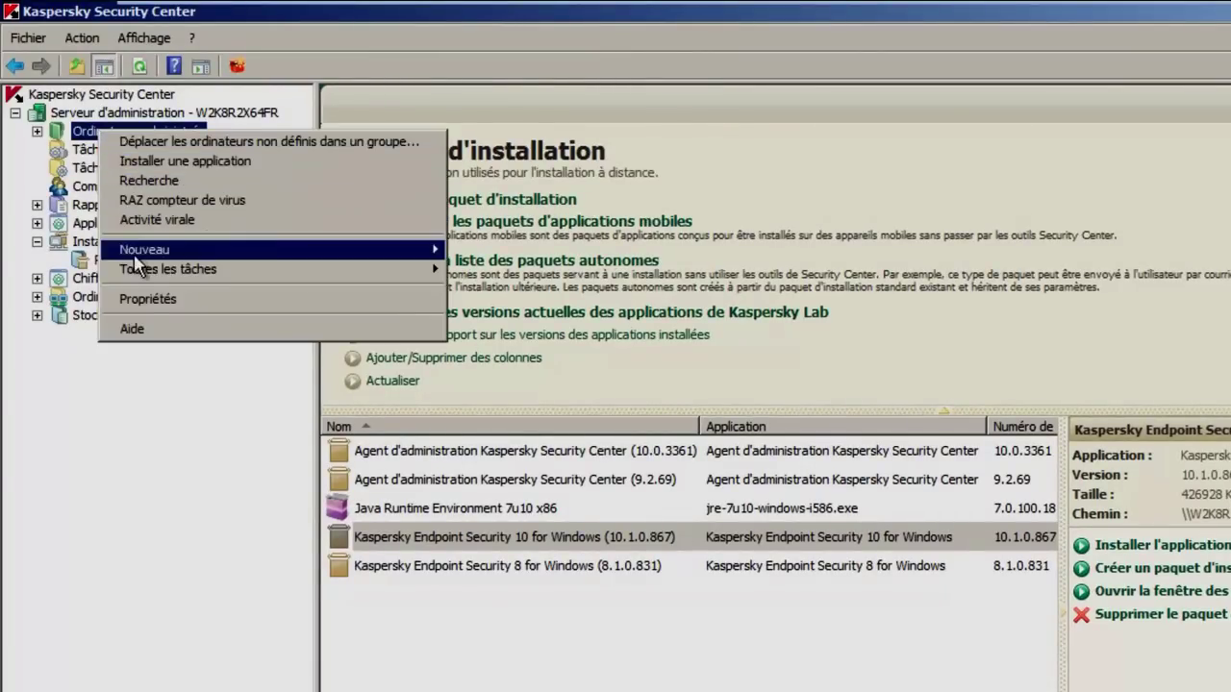
left_click(144, 299)
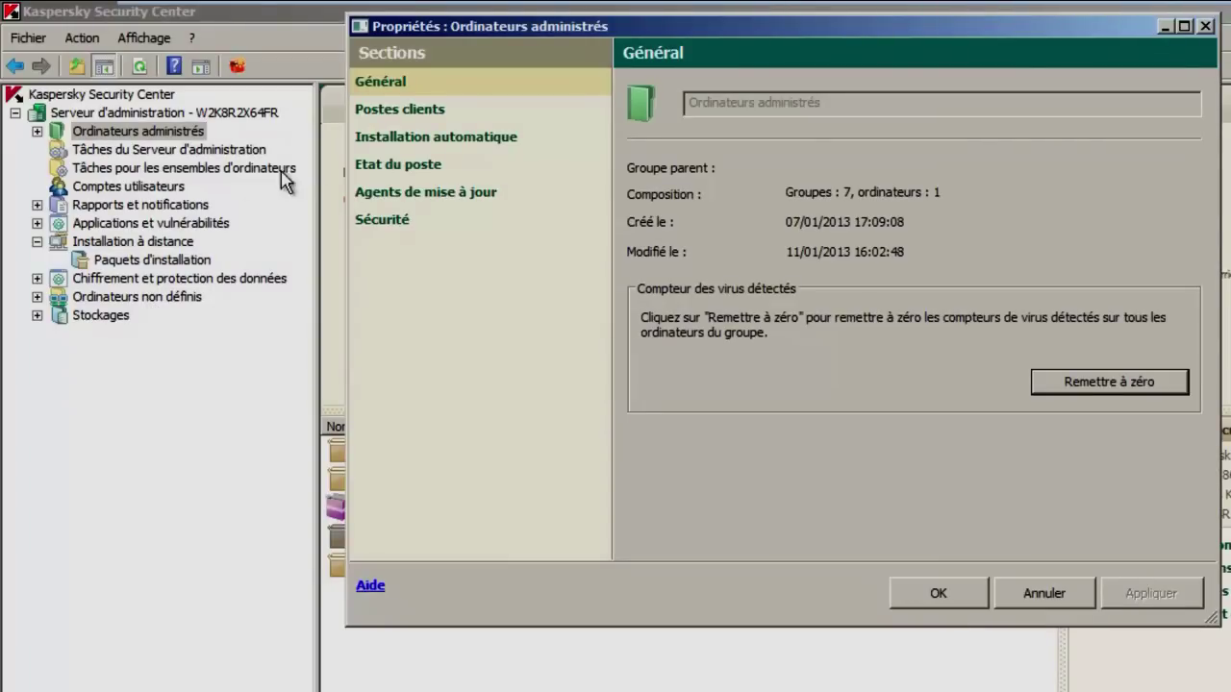
left_click(362, 143)
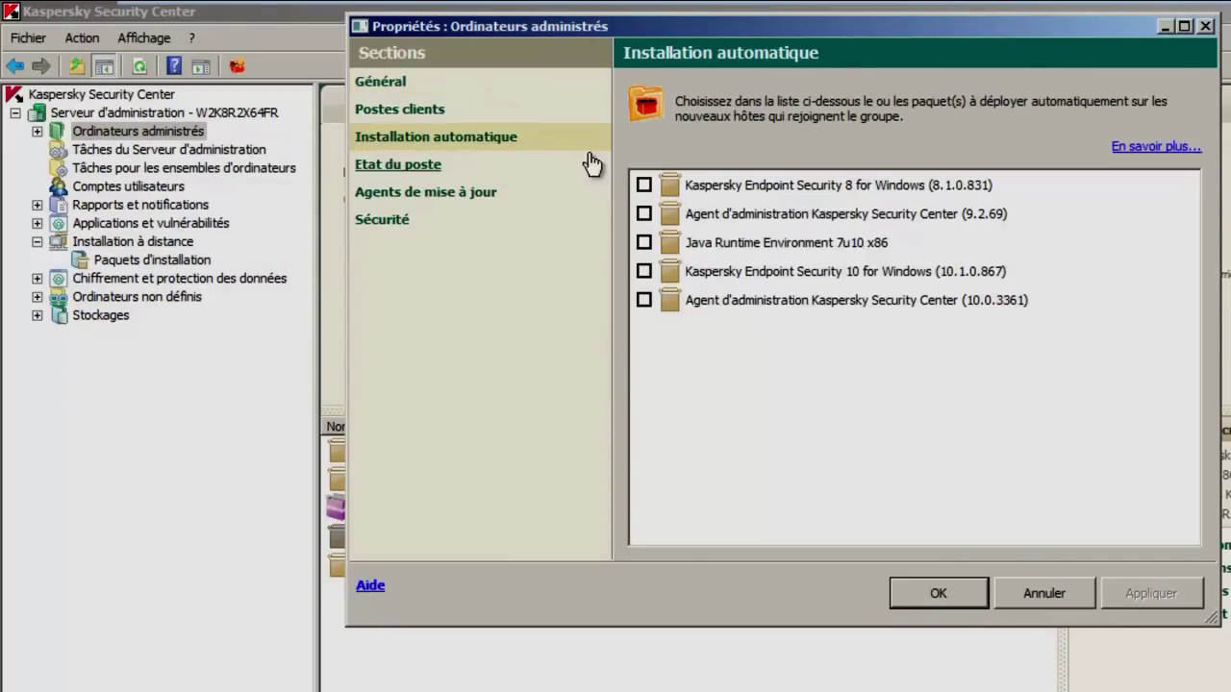
left_click(646, 272)
left_click(645, 301)
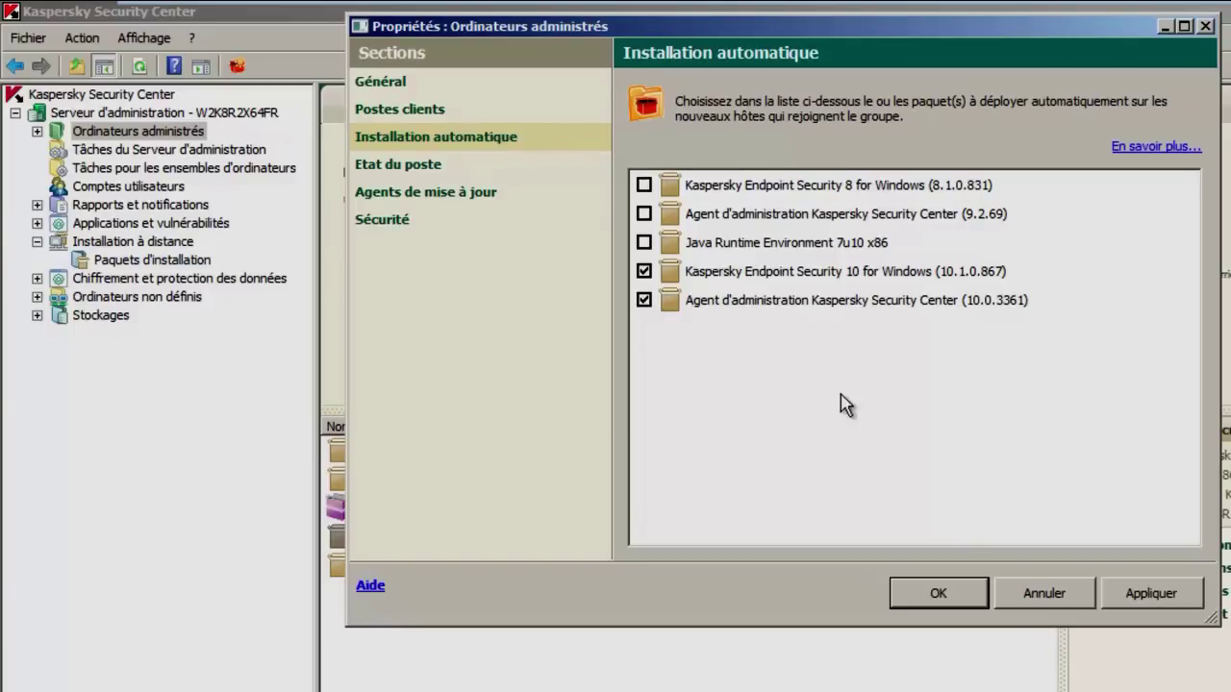
left_click(945, 588)
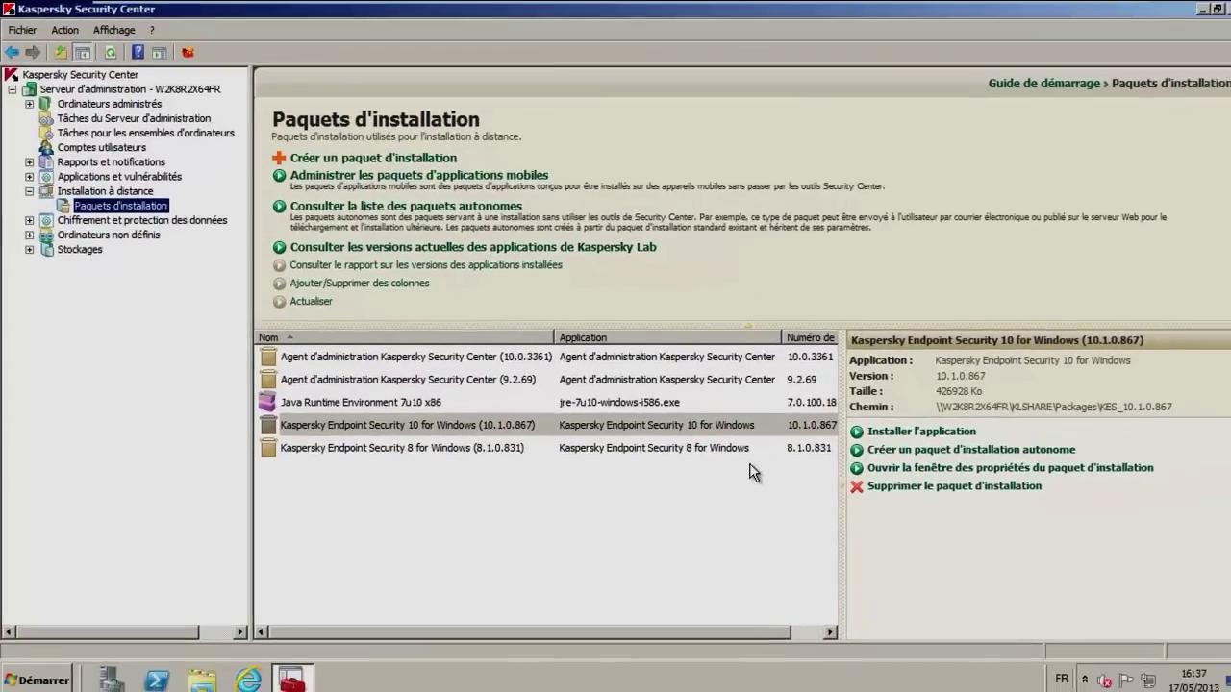
- Refresh the managed computers' group tasks and open the properties of the automatic installation task for Kaspersky Endpoint Security 10
left_click(130, 99)
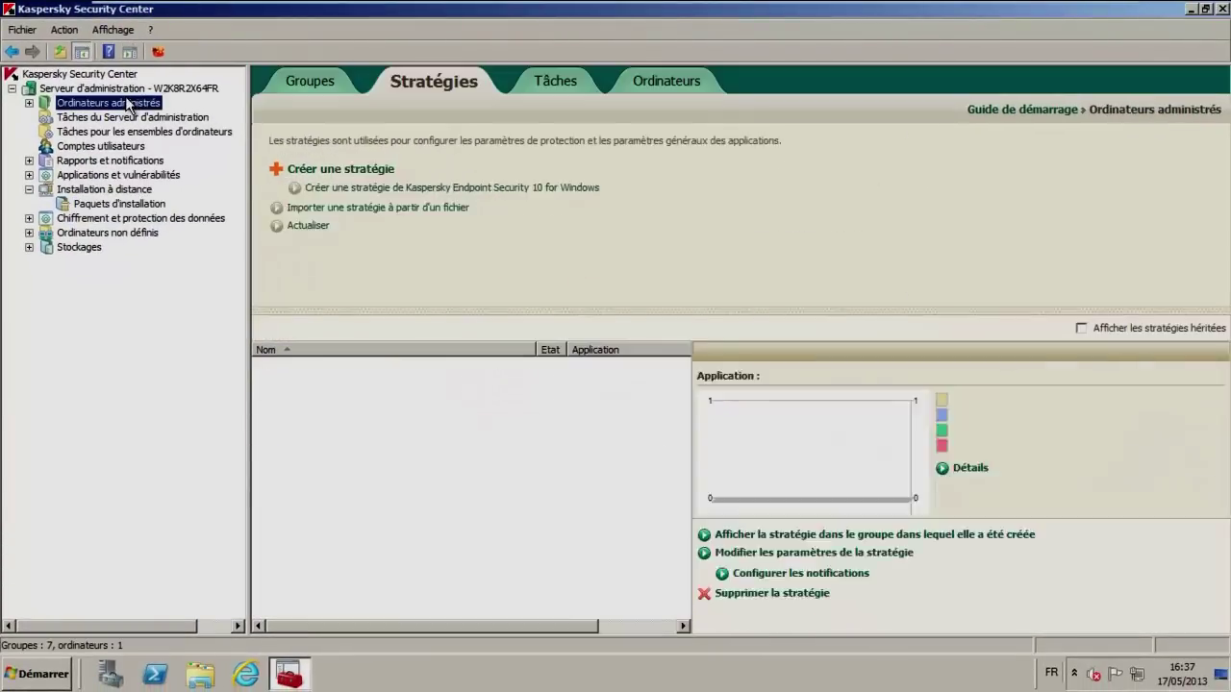
left_click(561, 82)
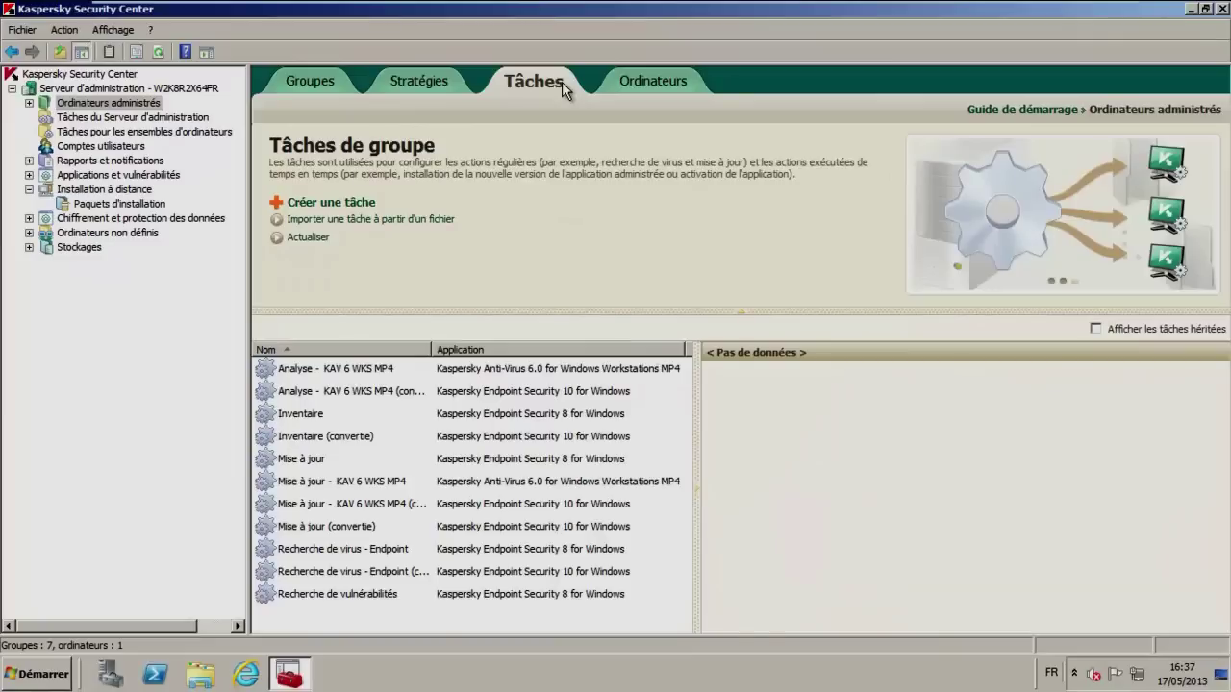
left_click(323, 243)
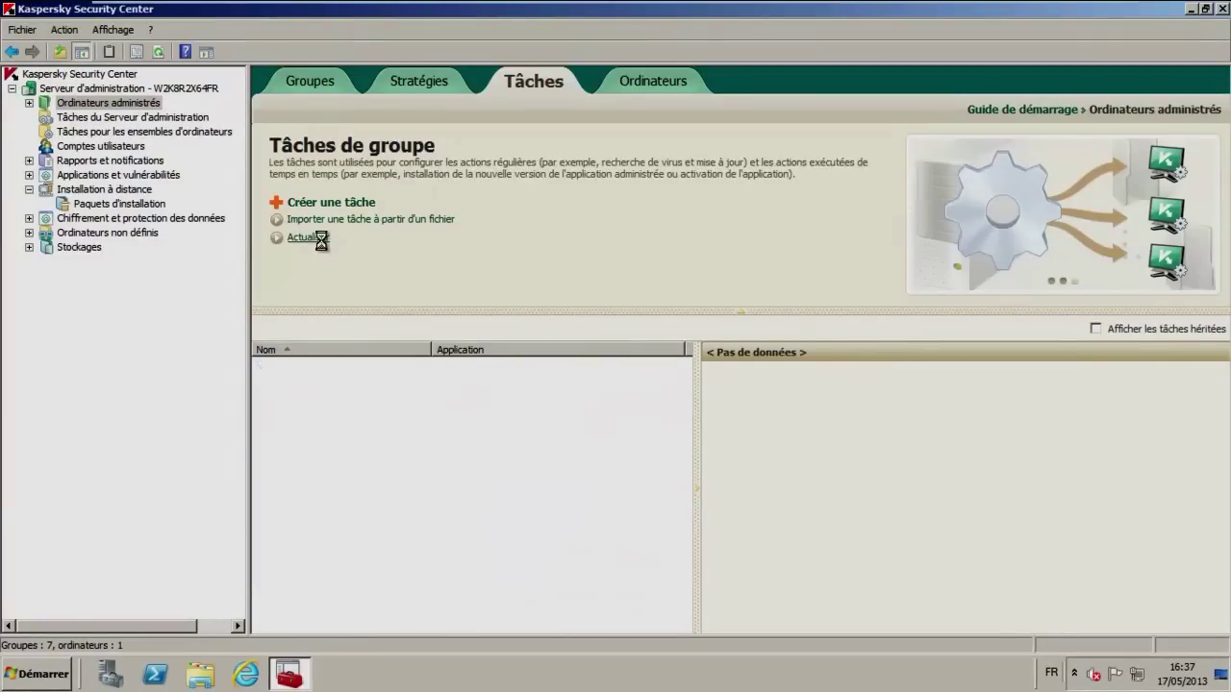
left_click(306, 421)
right_click(308, 424)
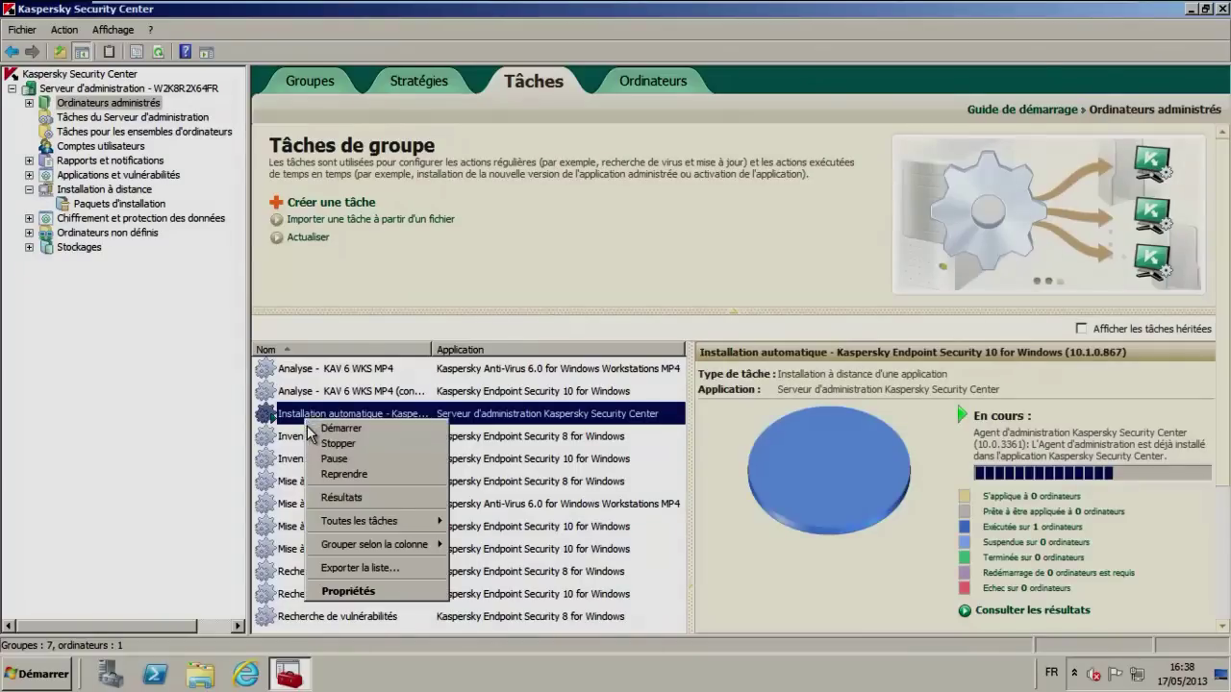
left_click(313, 596)
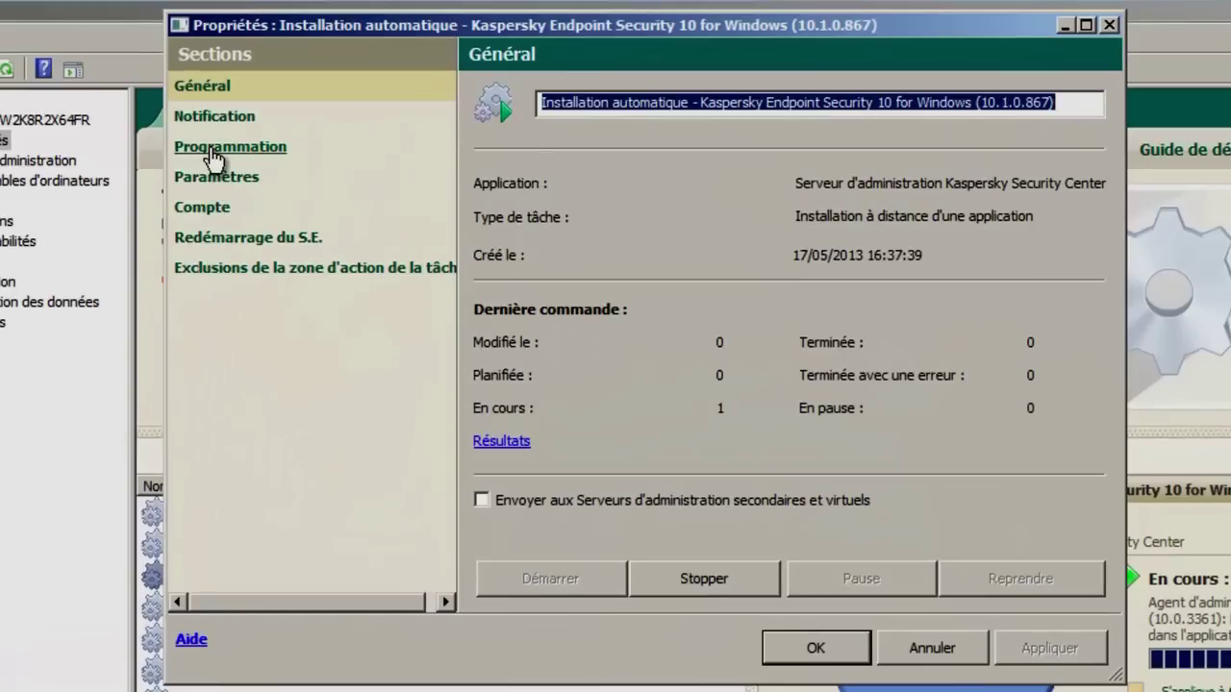
- Review the schedule and installation settings of the automatic installation task, then close its properties
left_click(213, 154)
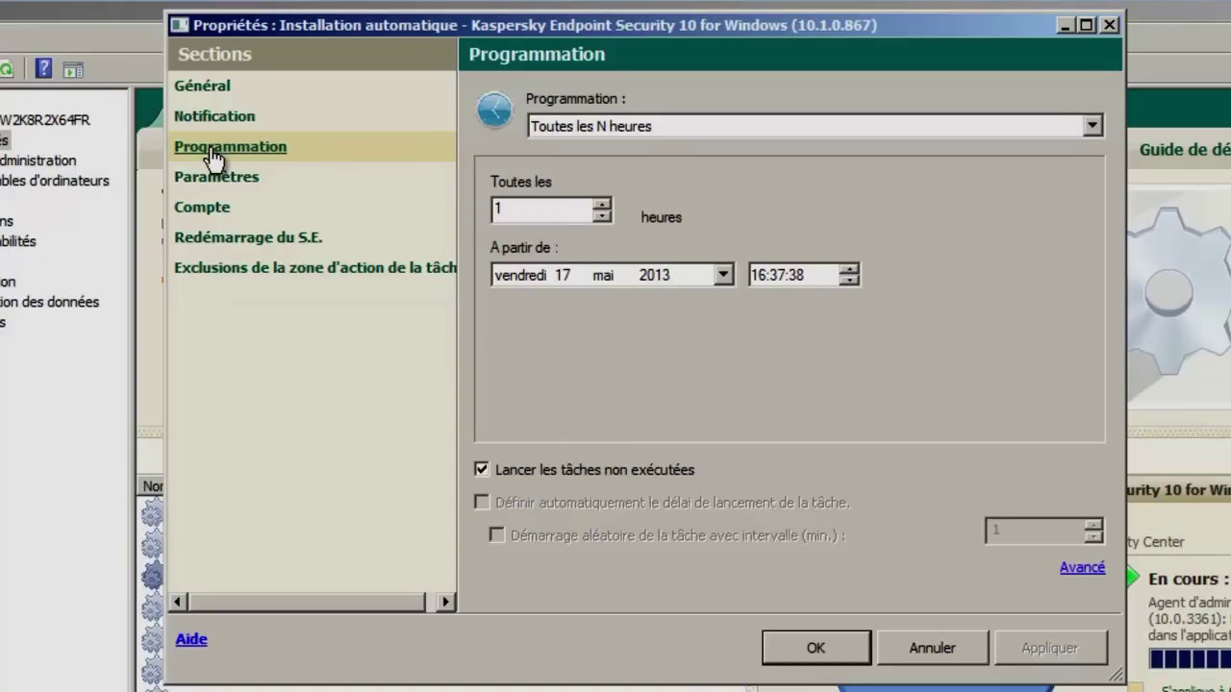
left_click(205, 180)
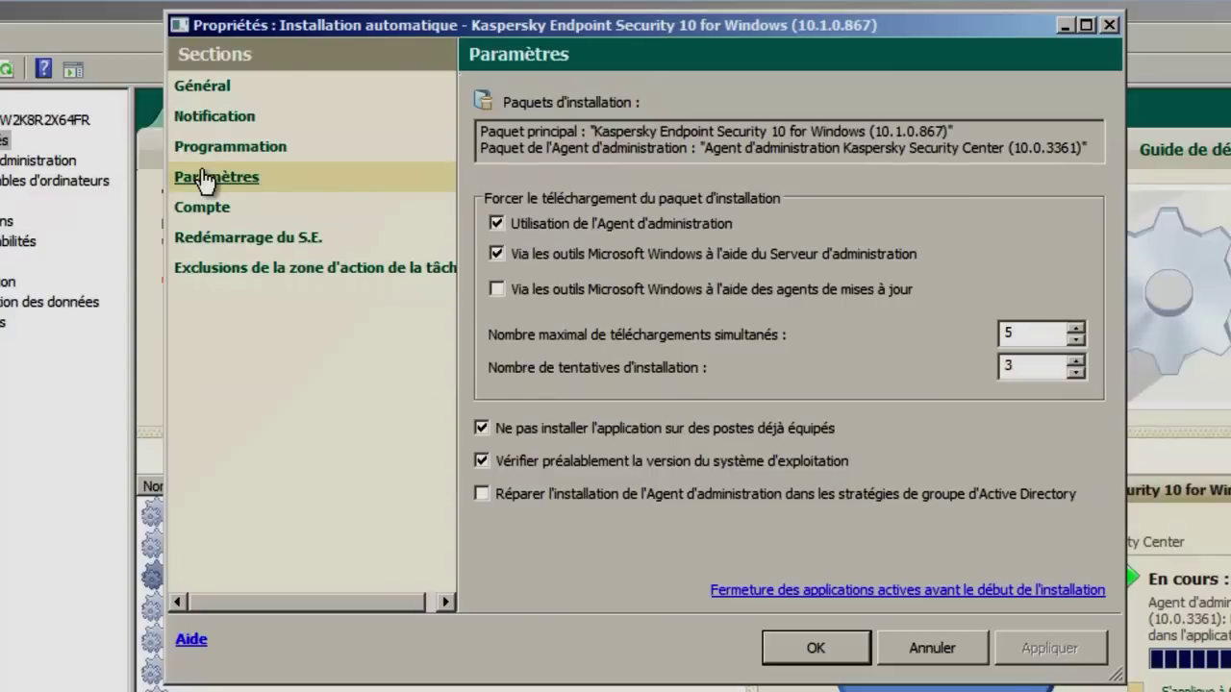
left_click(1055, 329)
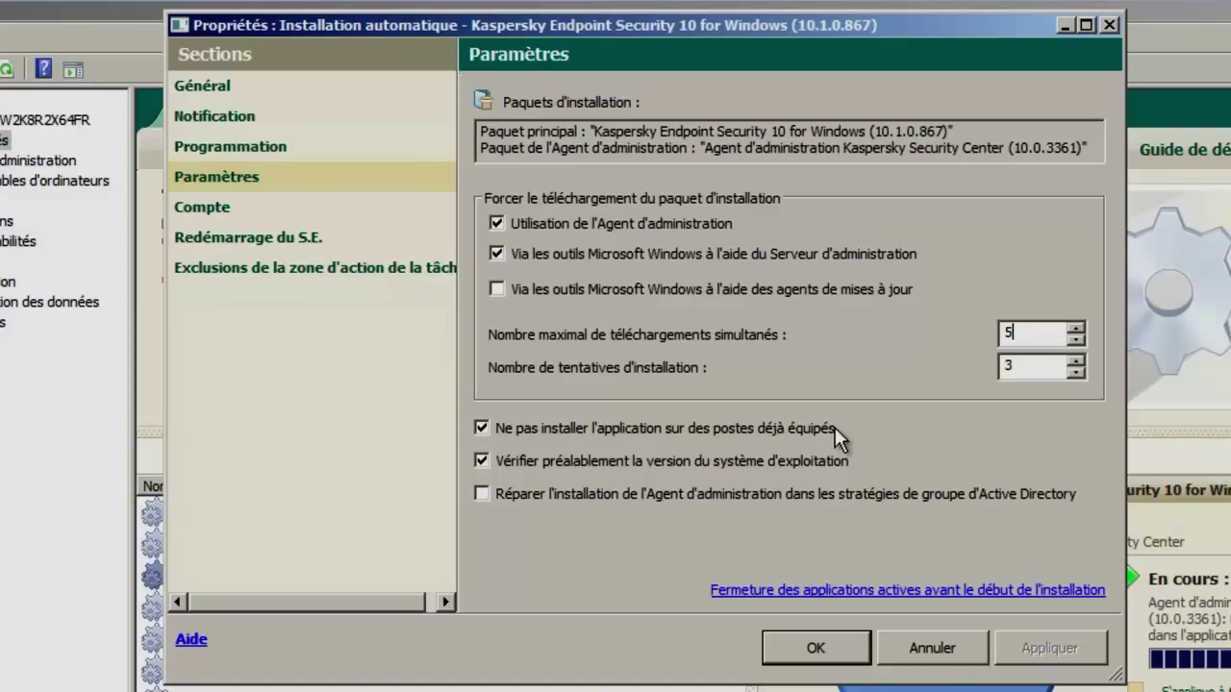
left_click(812, 652)
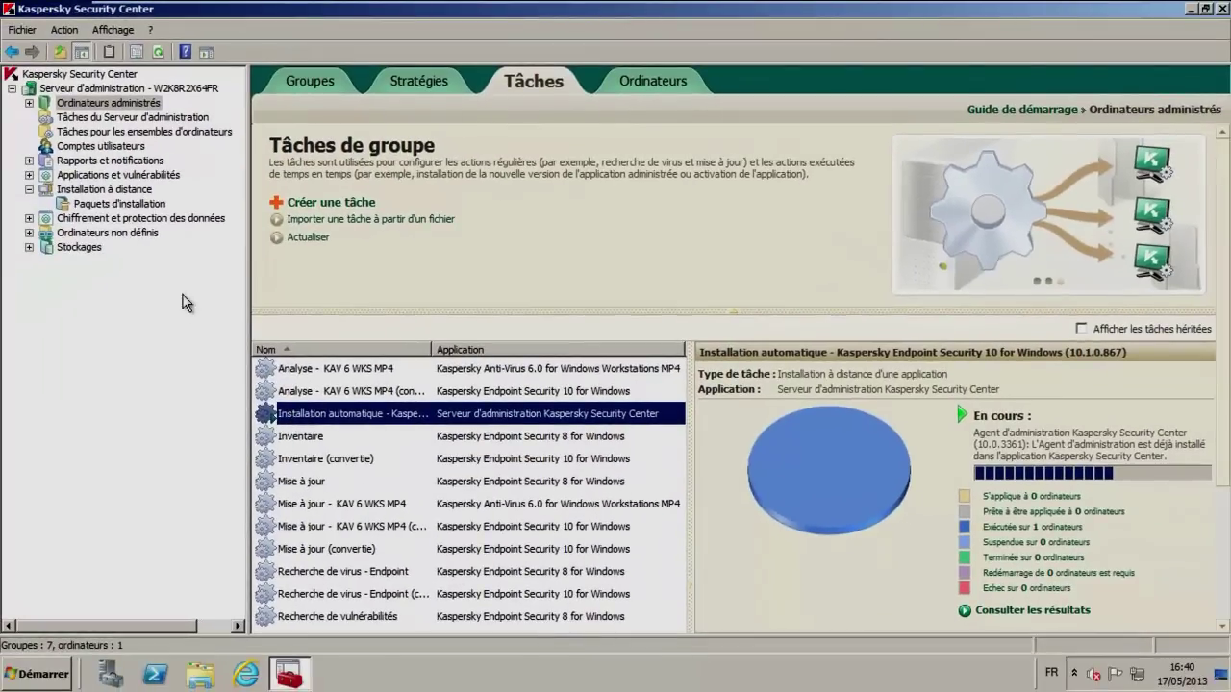
- Start a new task for sets of computers and name it "Modification des modules"
left_click(50, 135)
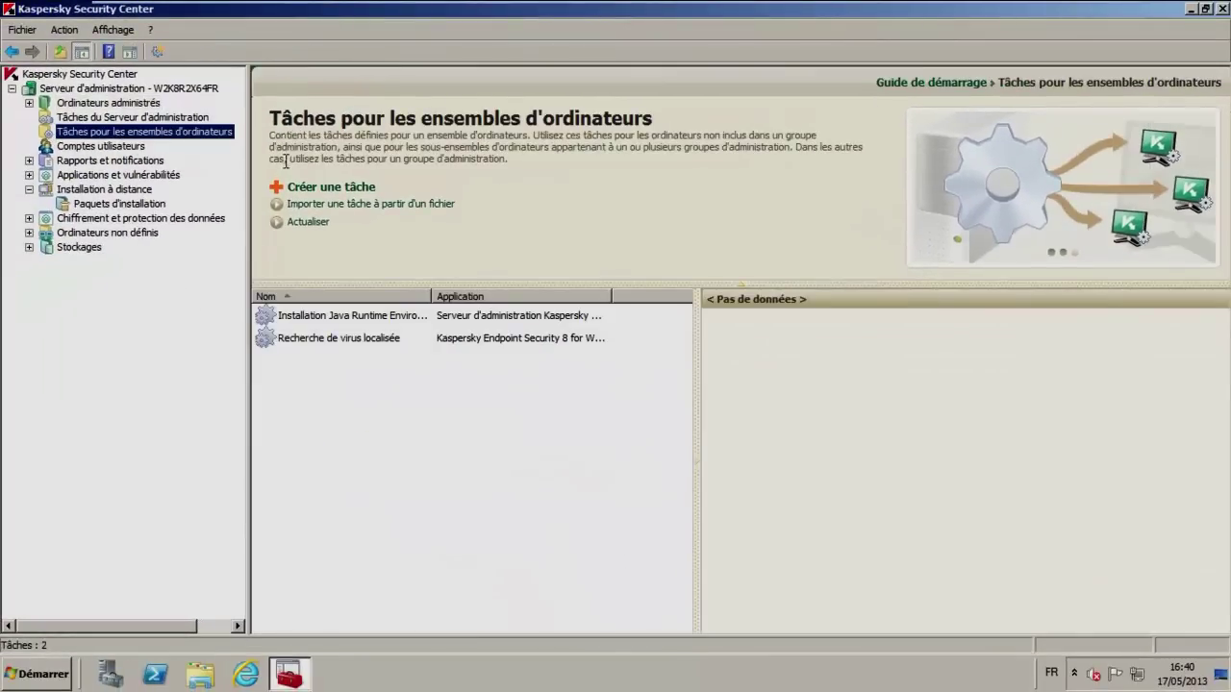
left_click(221, 165)
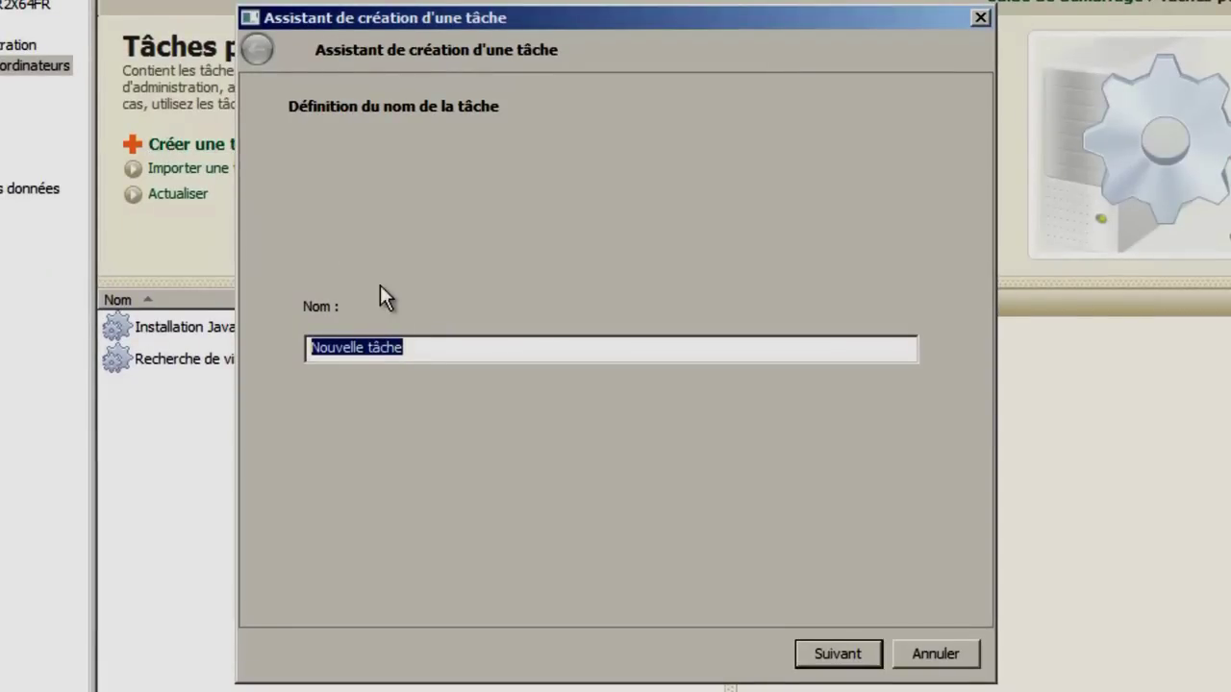
left_click_drag(409, 346, 298, 357)
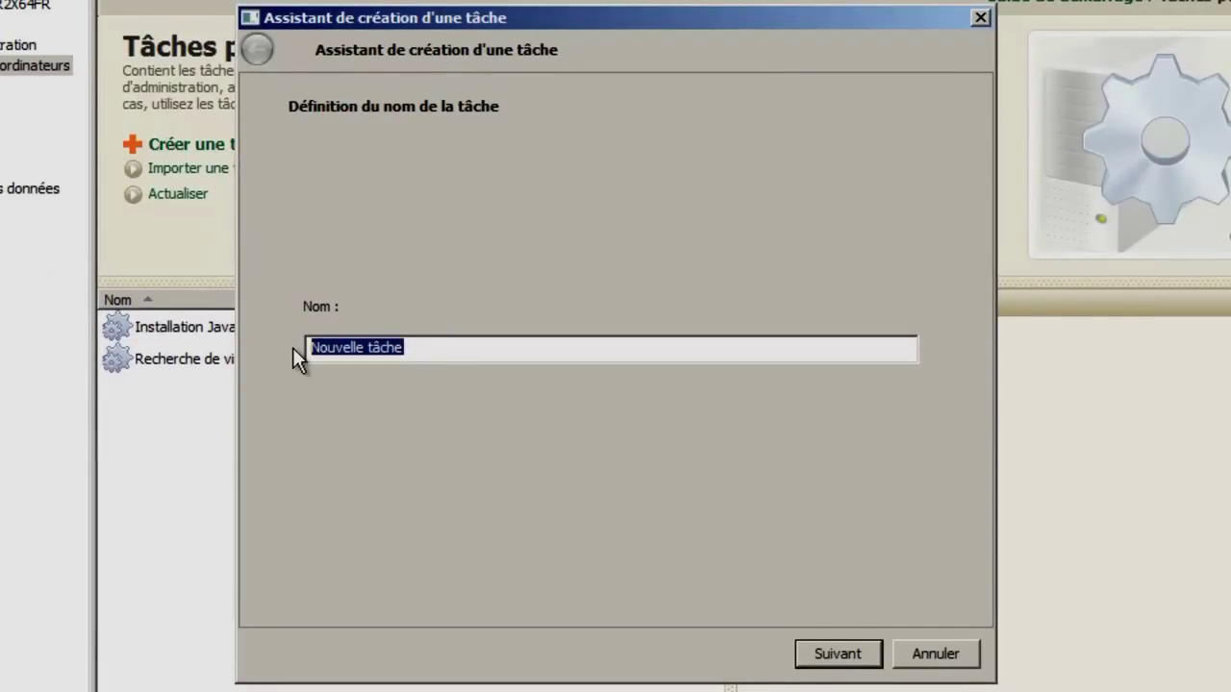
type("Modification des modules")
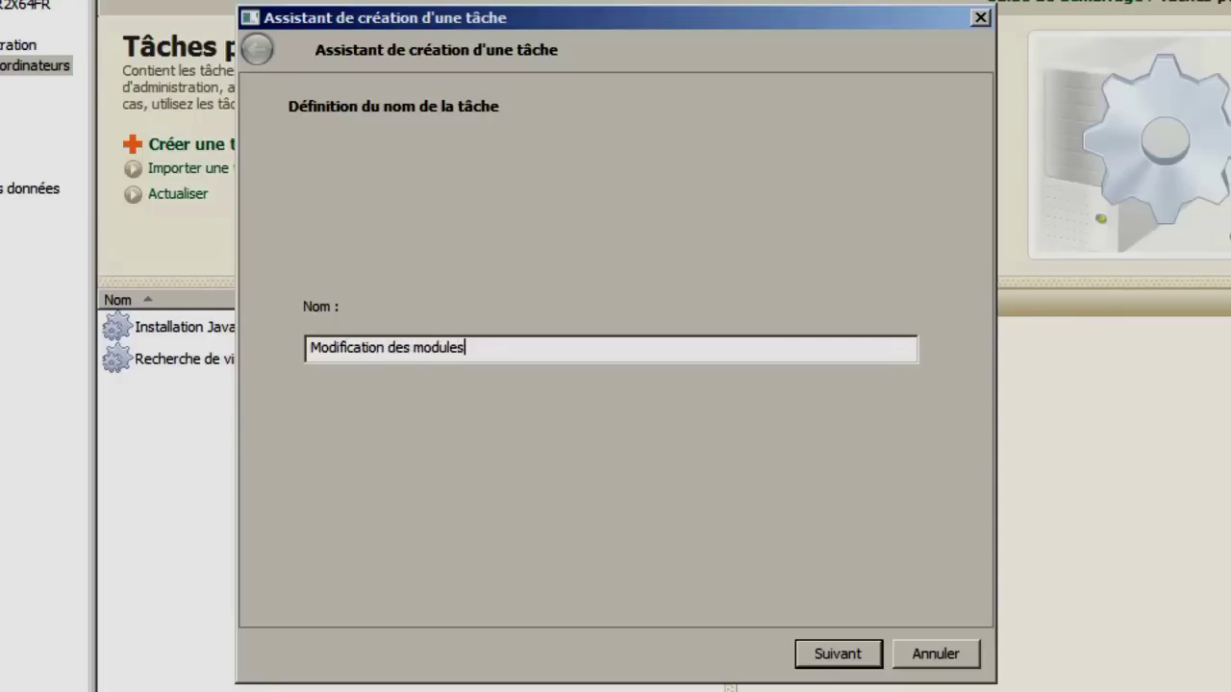
left_click(852, 652)
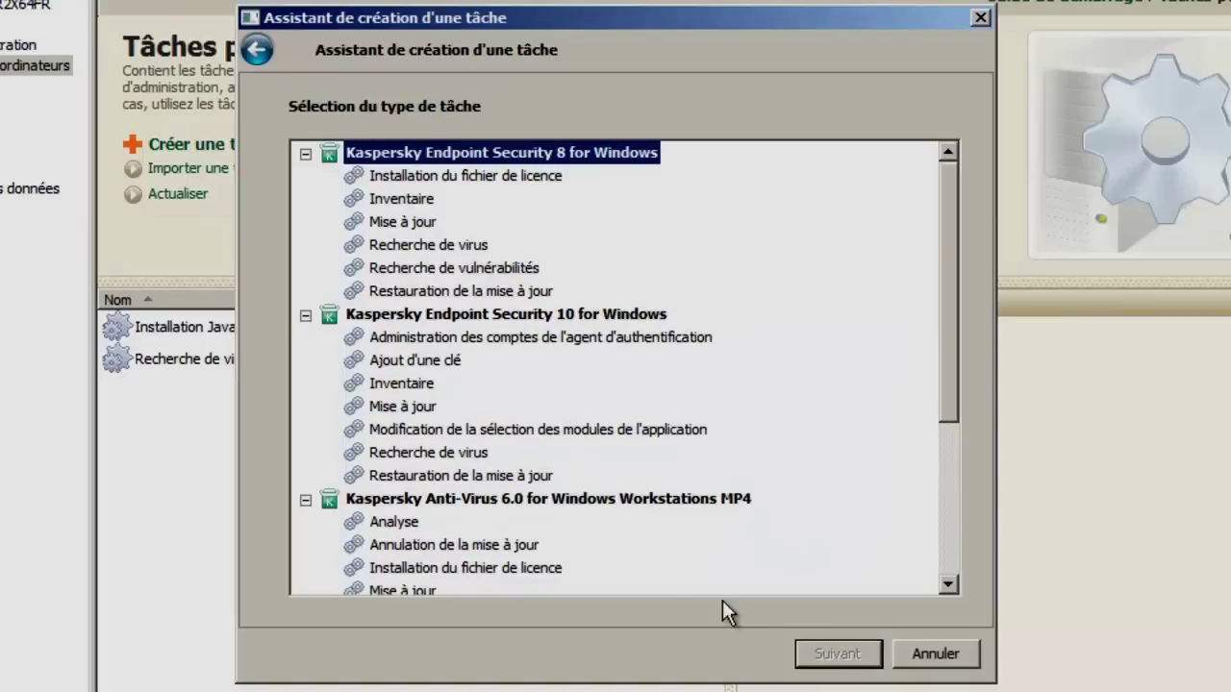
- Choose the Kaspersky Endpoint Security 10 task type for modifying application modules, keeping the standard installation and removal of incompatible third-party applications
left_click(452, 431)
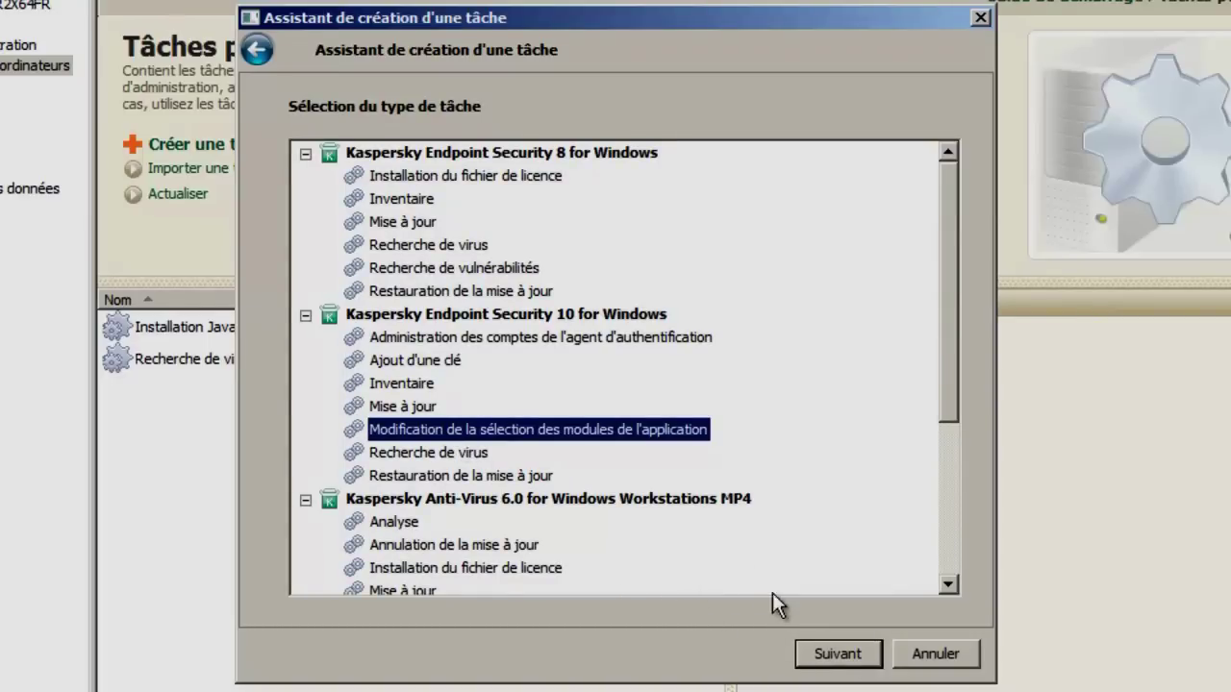
left_click(820, 658)
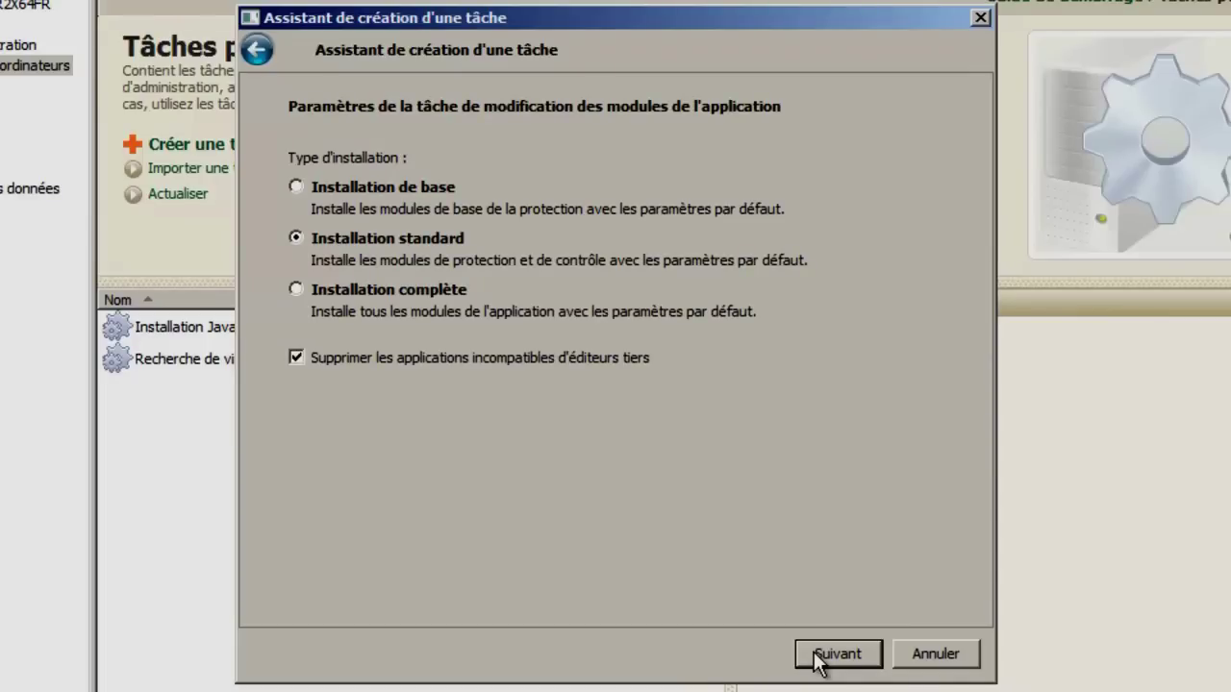
left_click(817, 658)
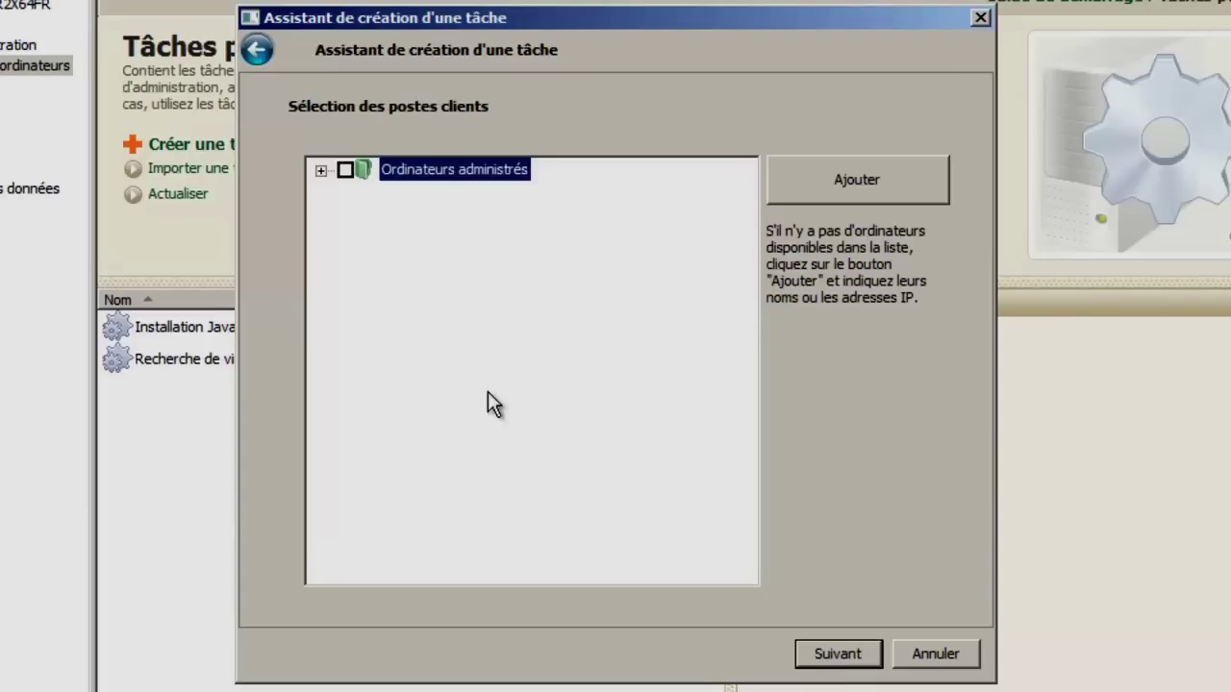
- Assign the task to the Serveurs group of Site central, keep the manual schedule and finish creating the task
left_click(321, 170)
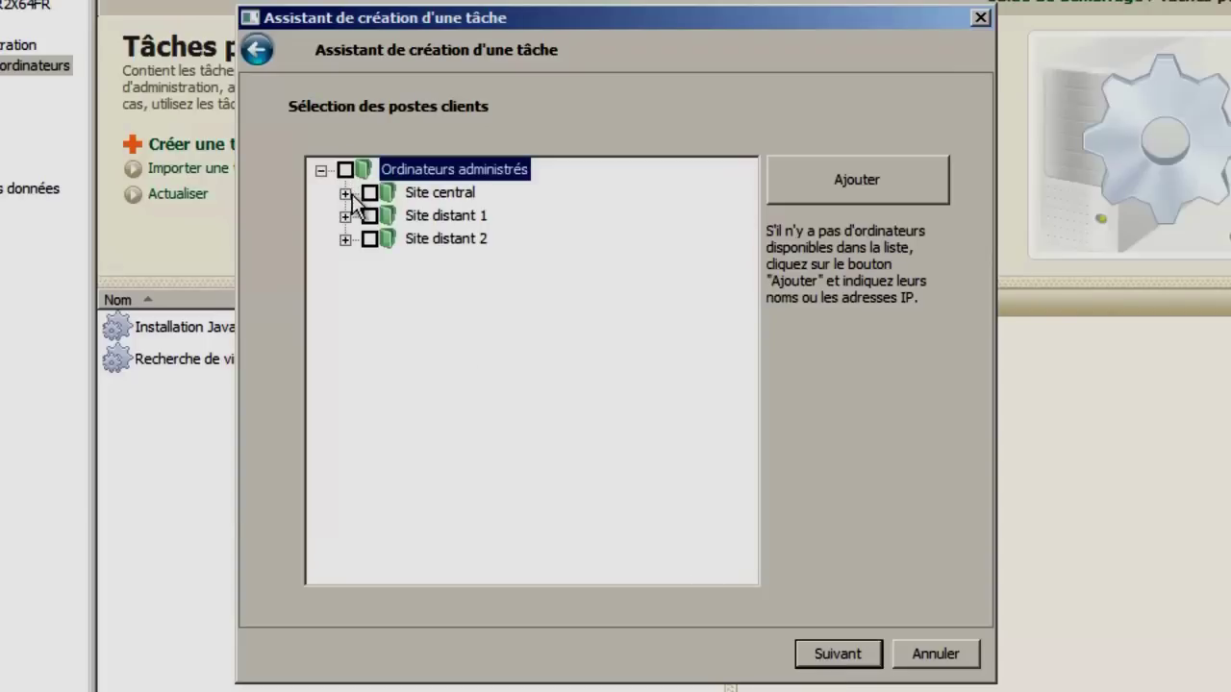
left_click(344, 193)
left_click(394, 240)
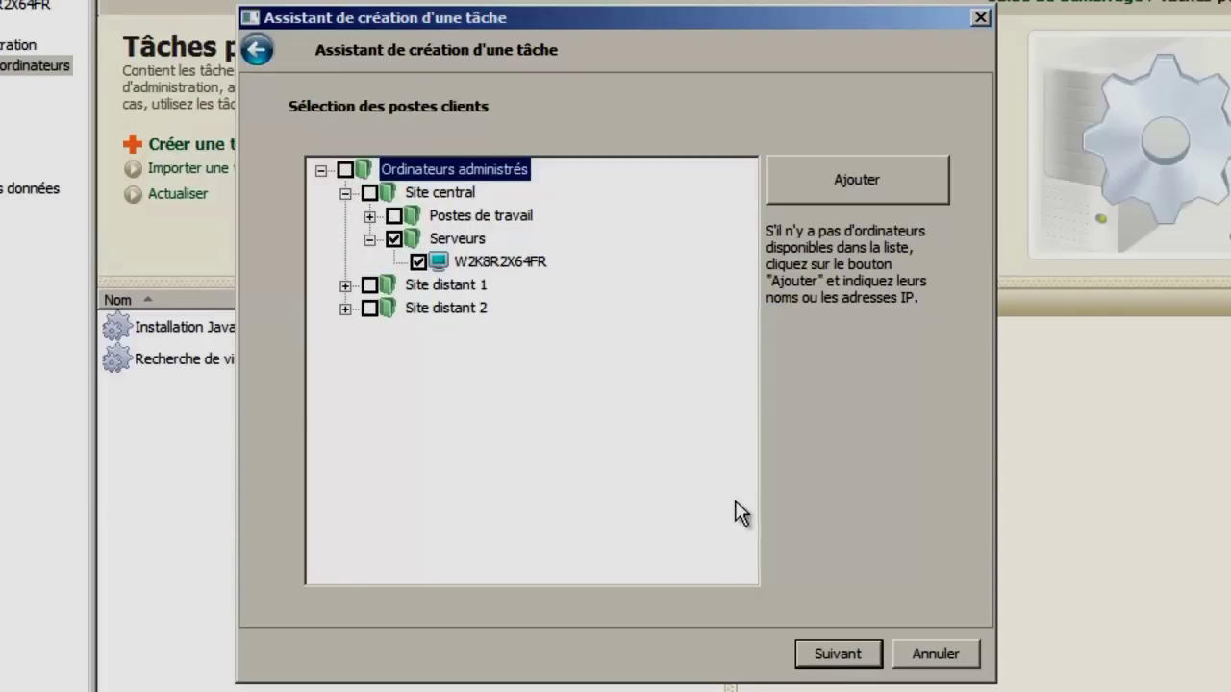
left_click(806, 656)
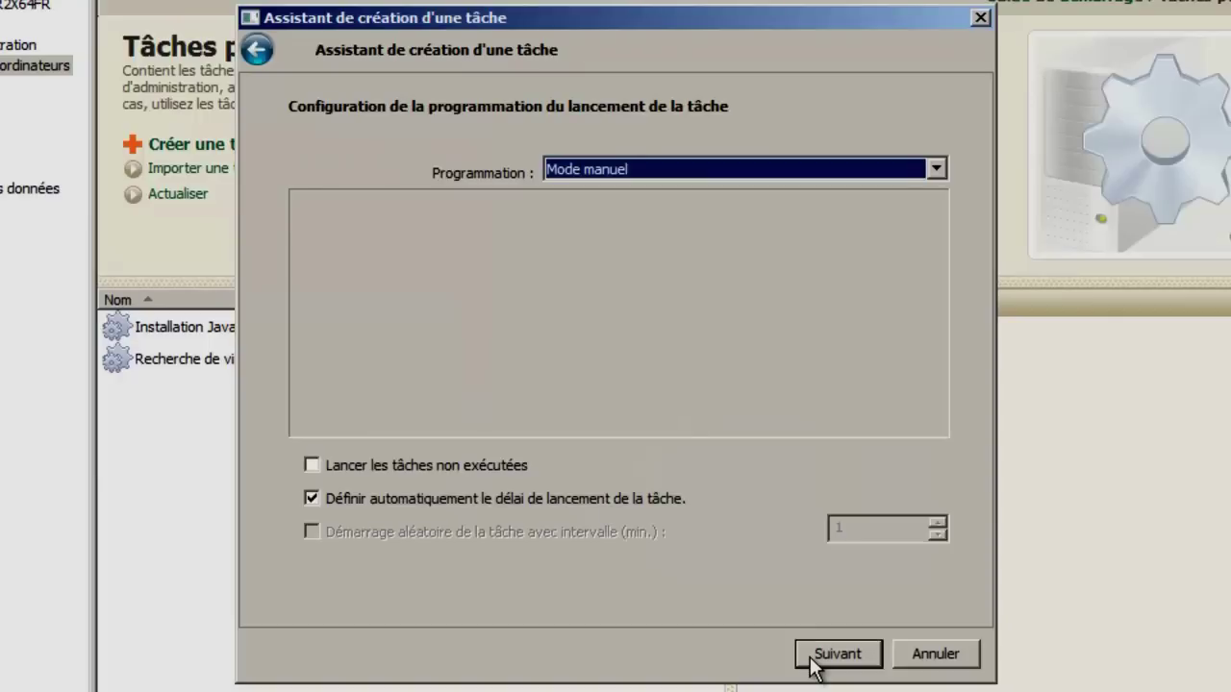
left_click(810, 659)
left_click(810, 659)
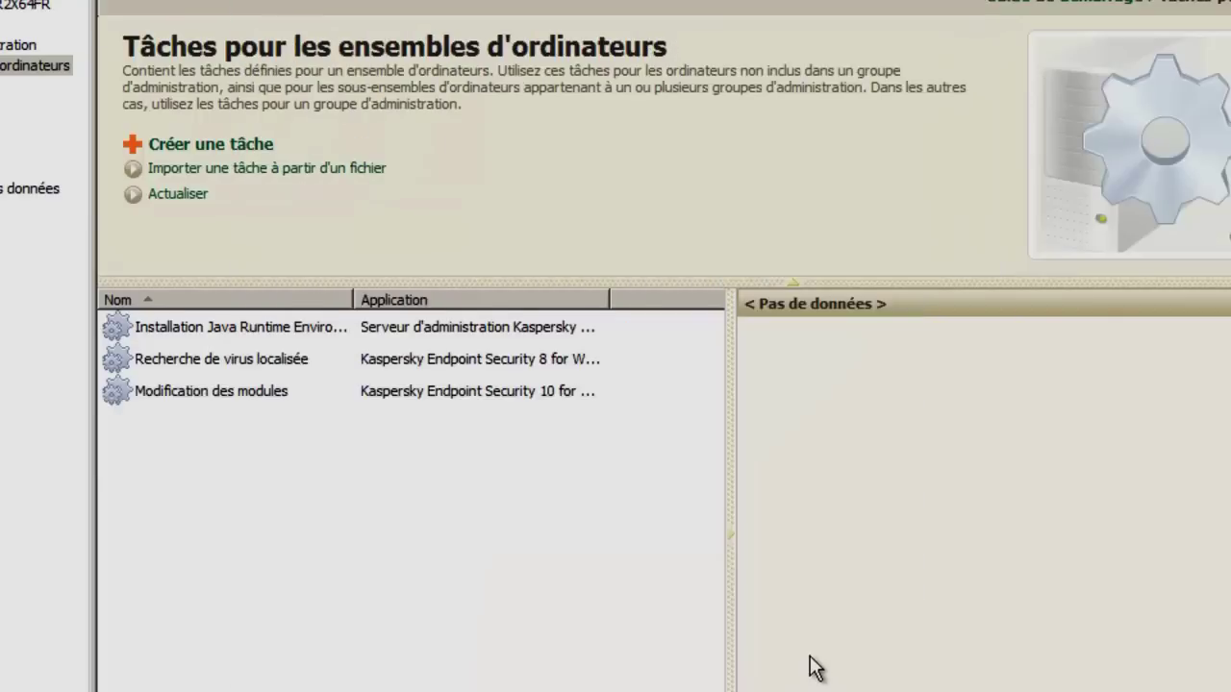
- Review the modules to install in the settings of the "Modification des modules" task and close its properties
left_click(273, 391)
right_click(374, 364)
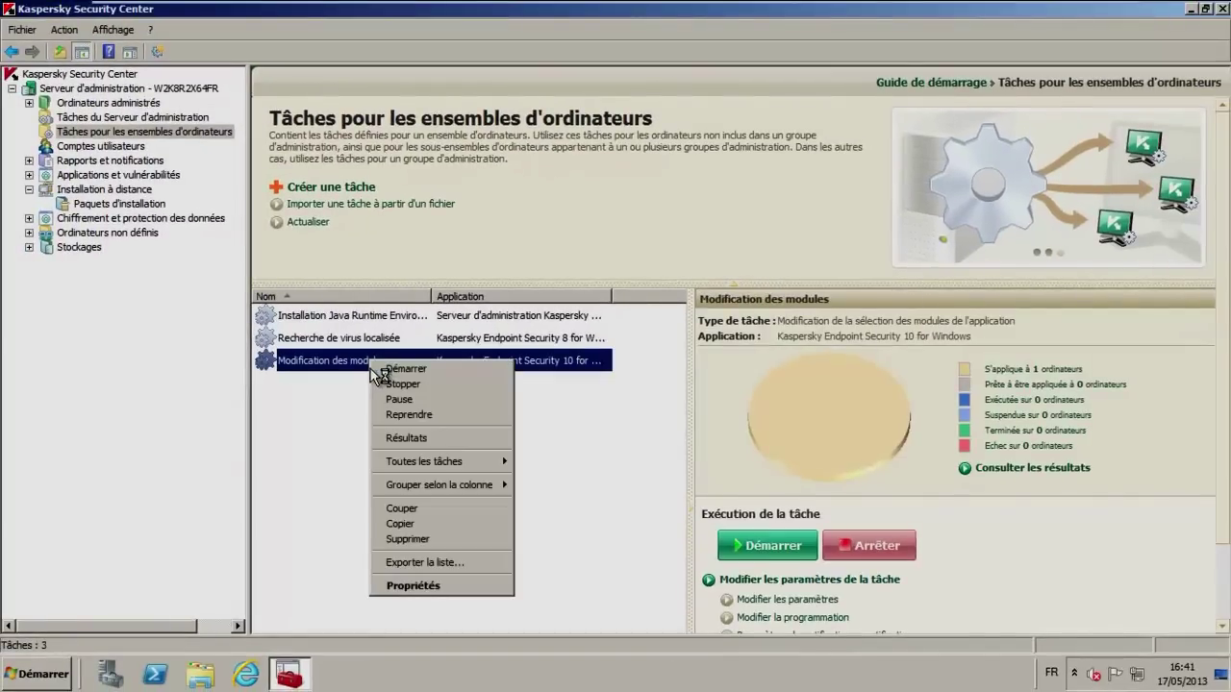
left_click(393, 585)
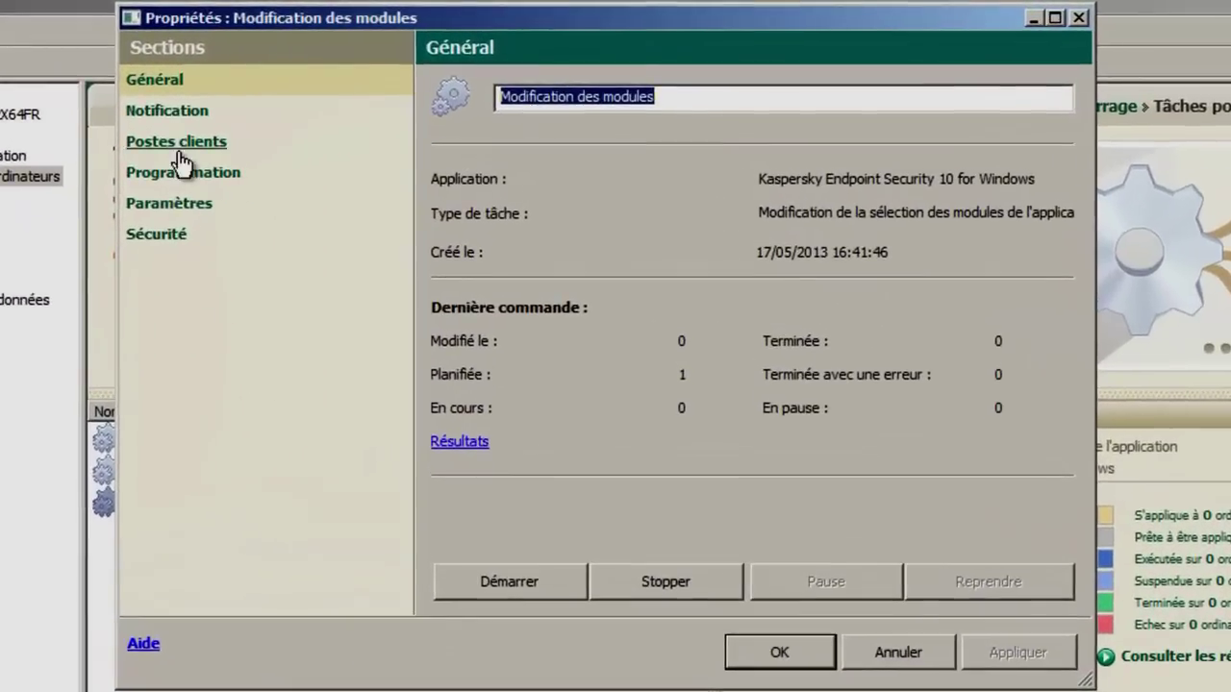
left_click(181, 210)
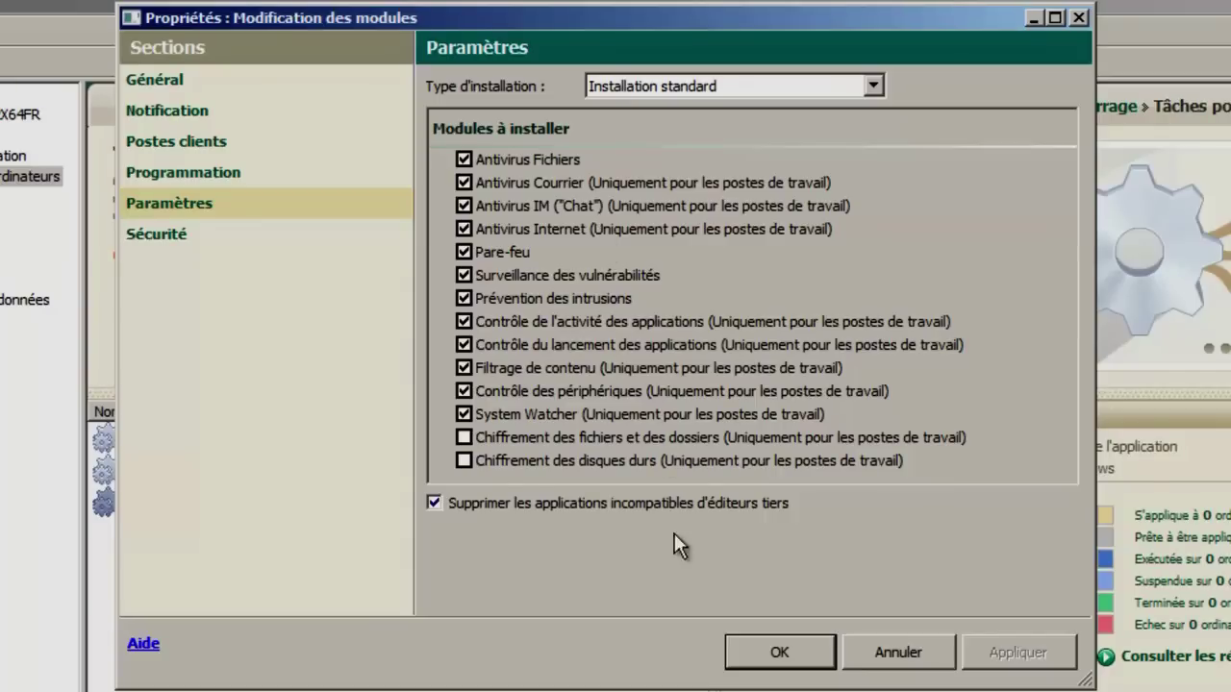
left_click(732, 652)
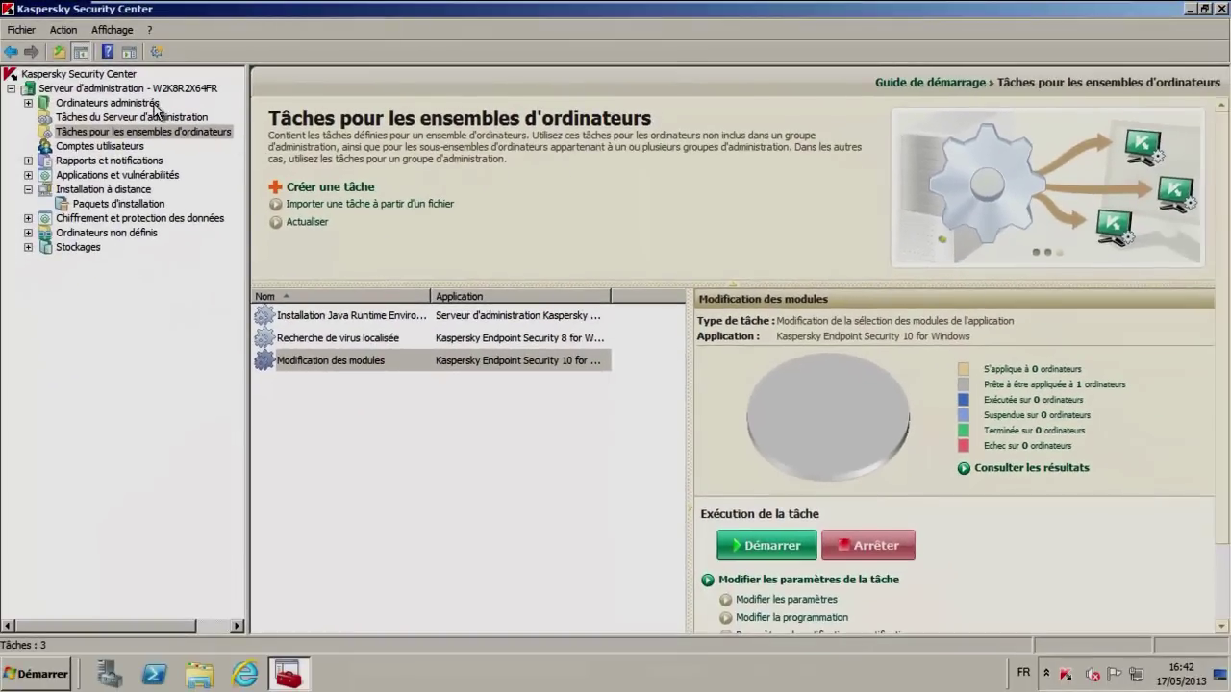
- Check the execution results of the managed computers' automatic installation task for Kaspersky Endpoint Security 10
left_click(152, 103)
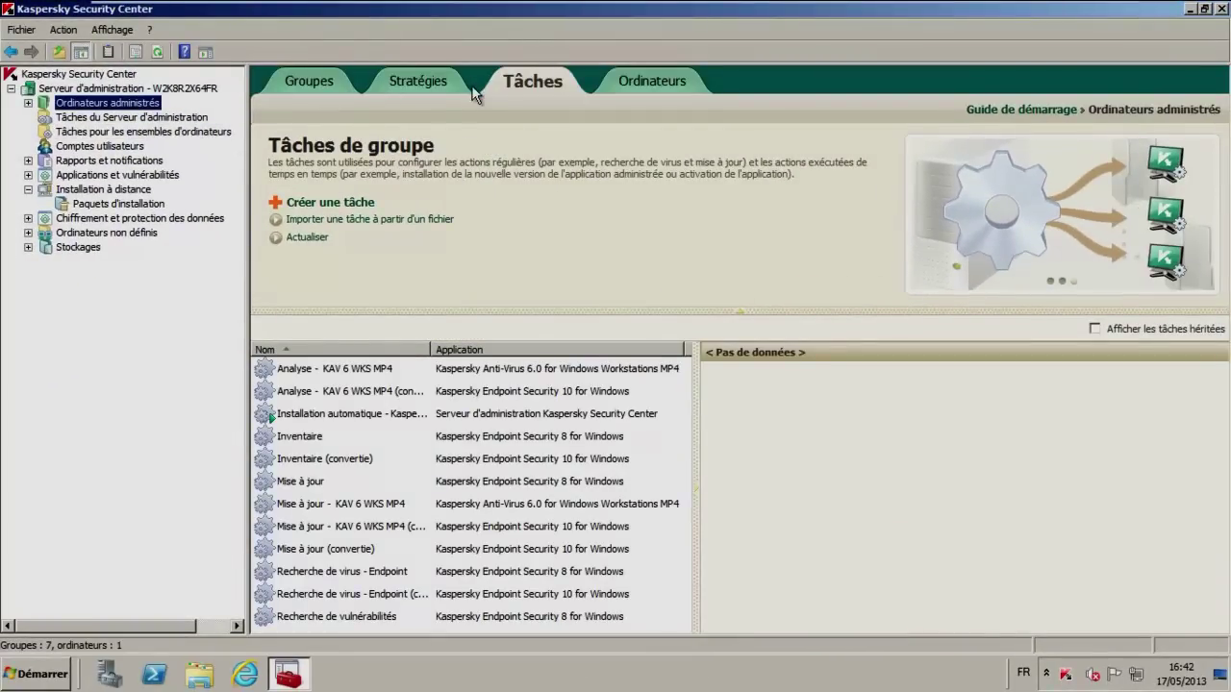
left_click(431, 408)
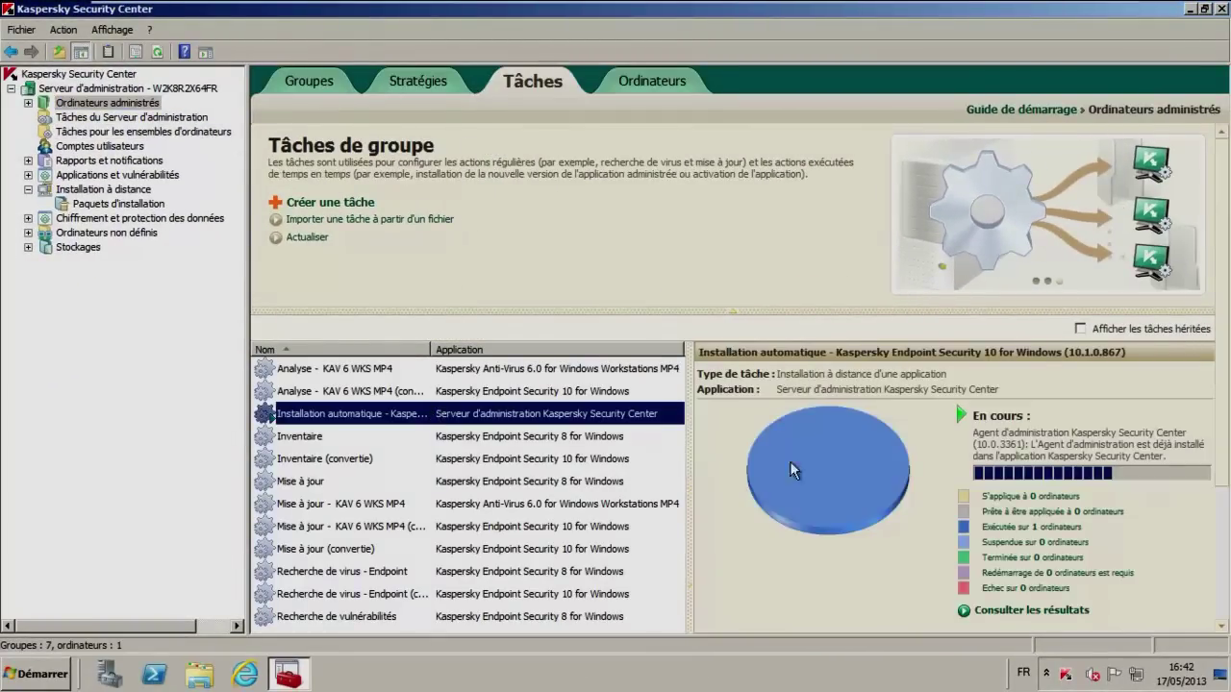
left_click(991, 613)
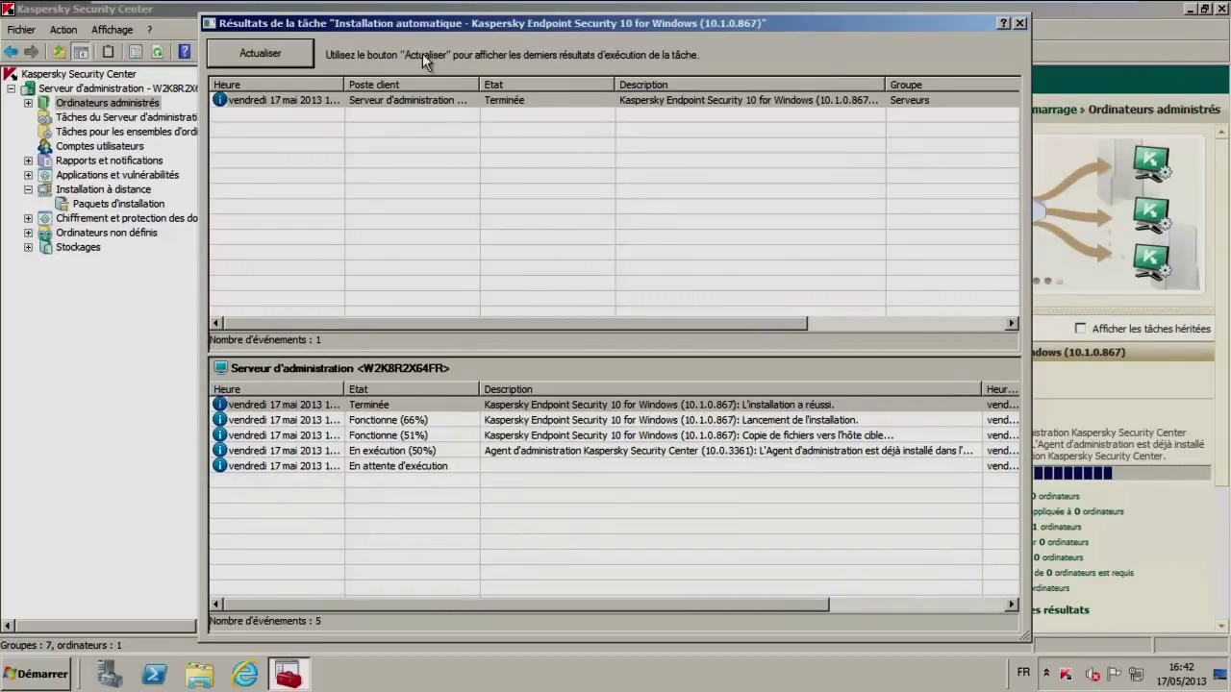
left_click(1020, 24)
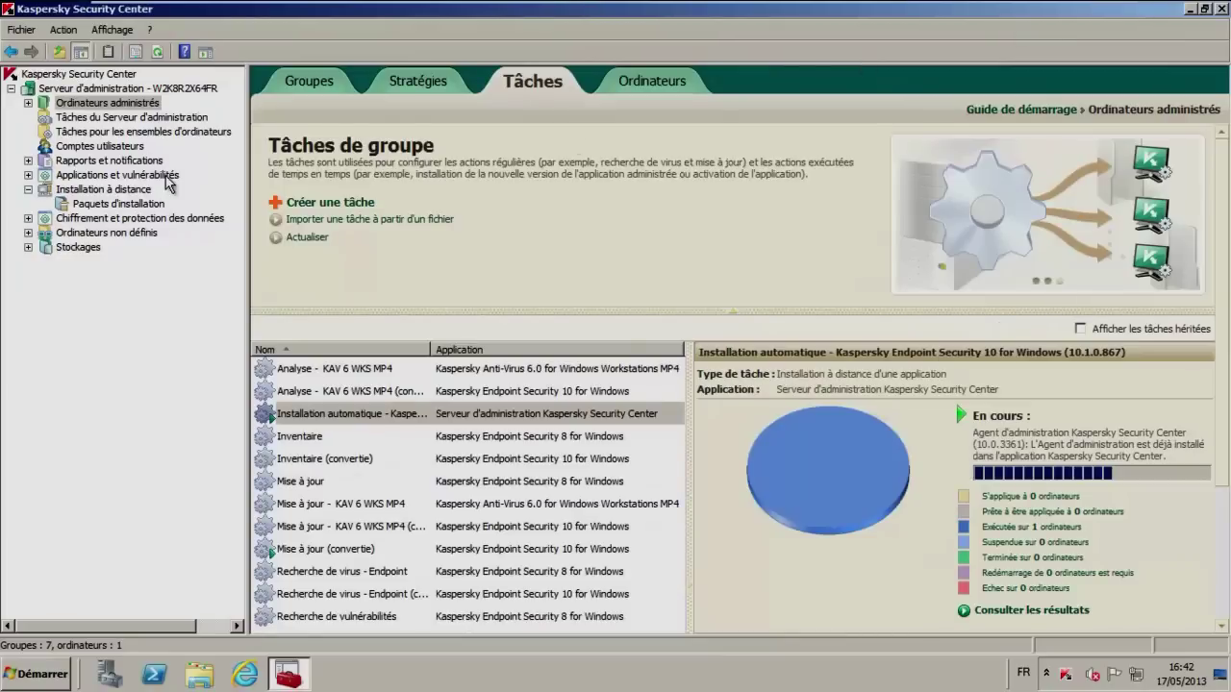
- Generate the report on software versions from the reports and notifications
left_click(28, 160)
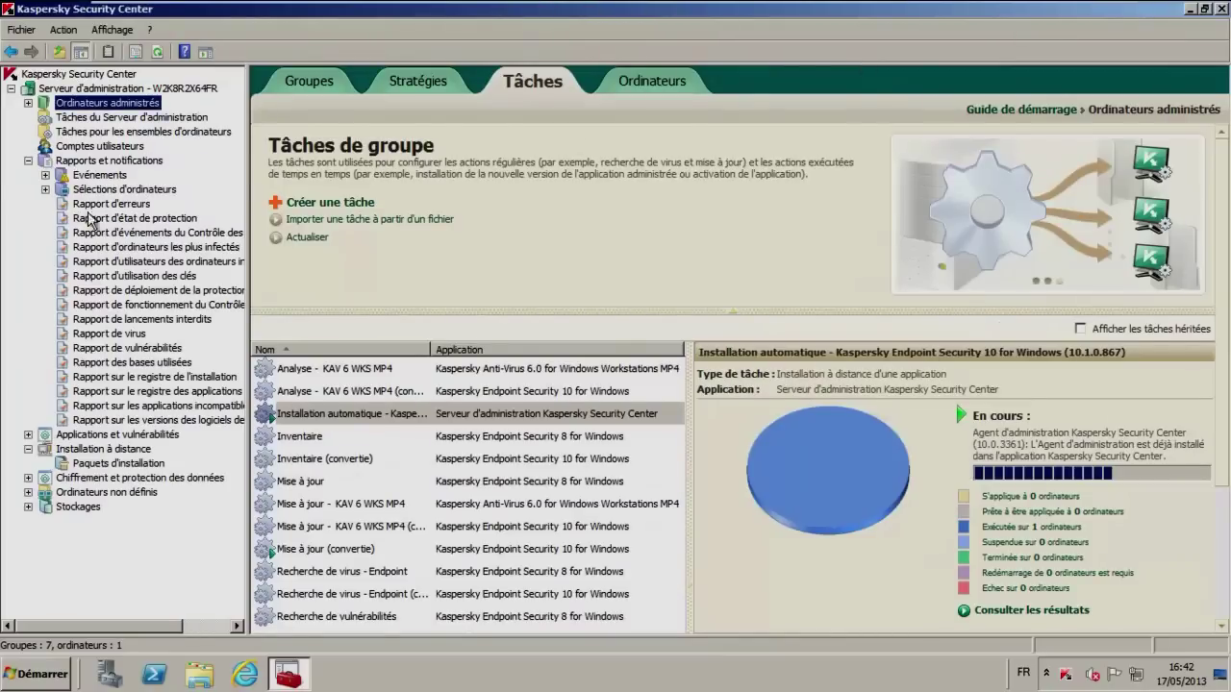
left_click(116, 423)
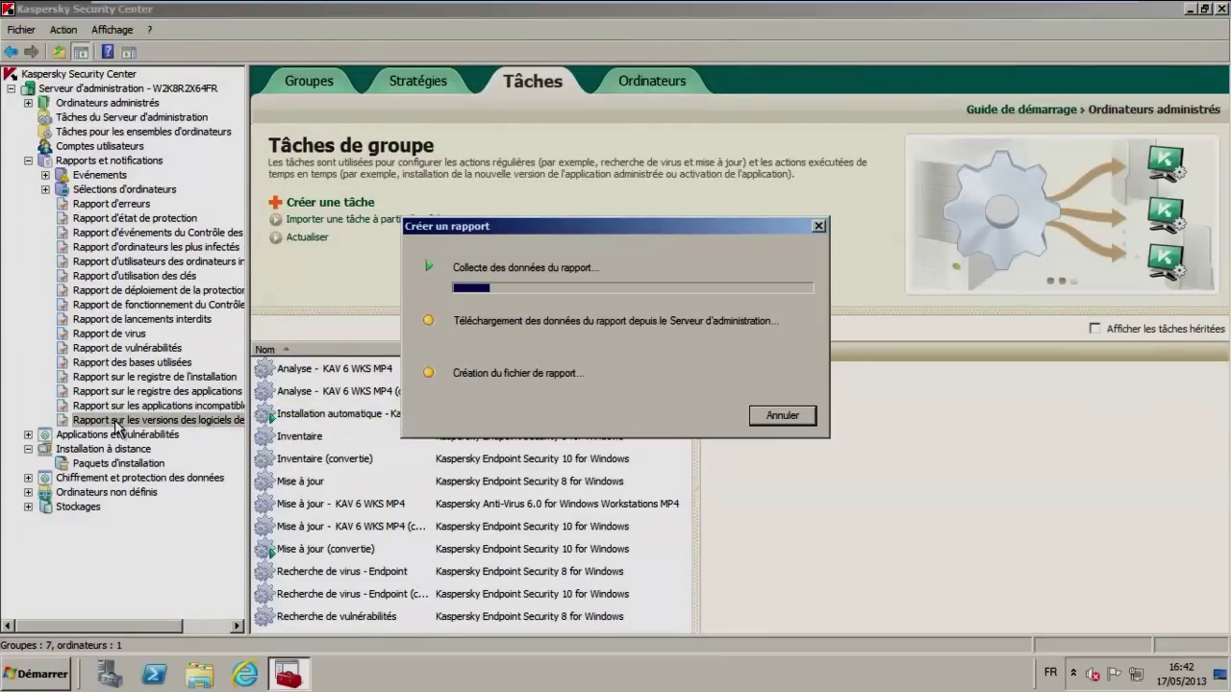